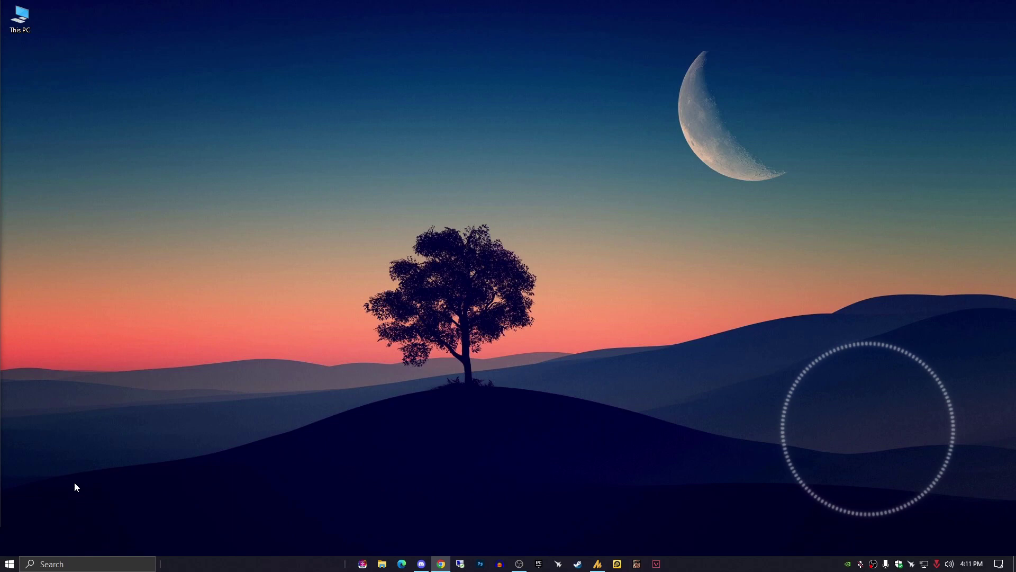
# - From Settings, search 'tr' to reach Troubleshoot, then Additional troubleshooters, scrolled to Recording Audio
pyautogui.click(13, 563)
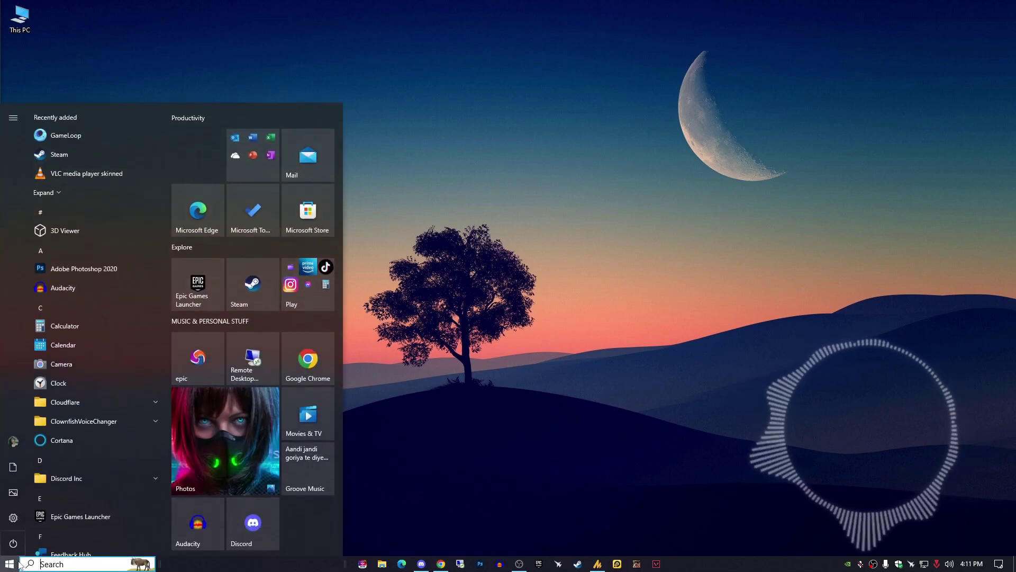
pyautogui.click(20, 520)
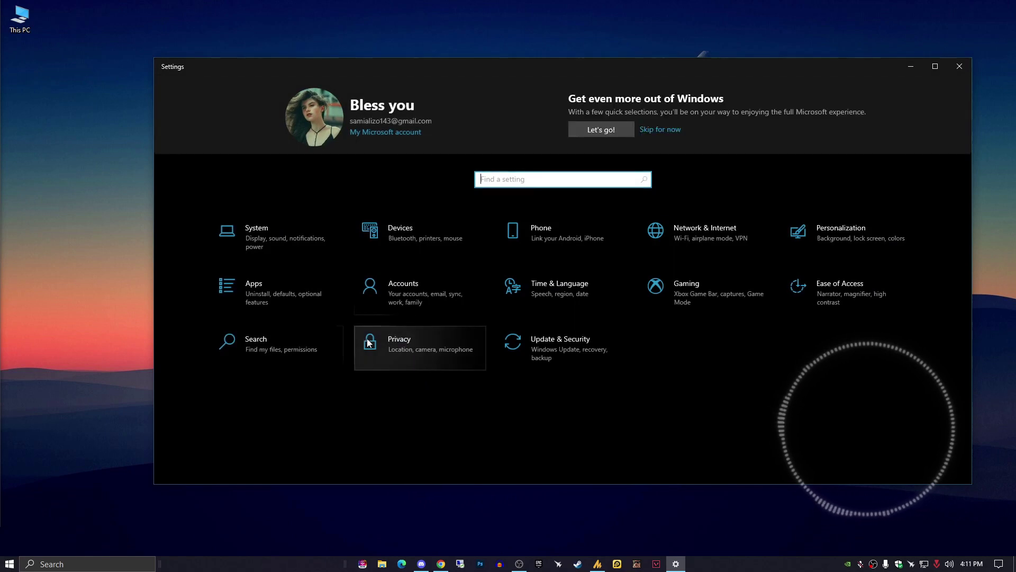
pyautogui.moveTo(443, 71); pyautogui.dragTo(415, 61)
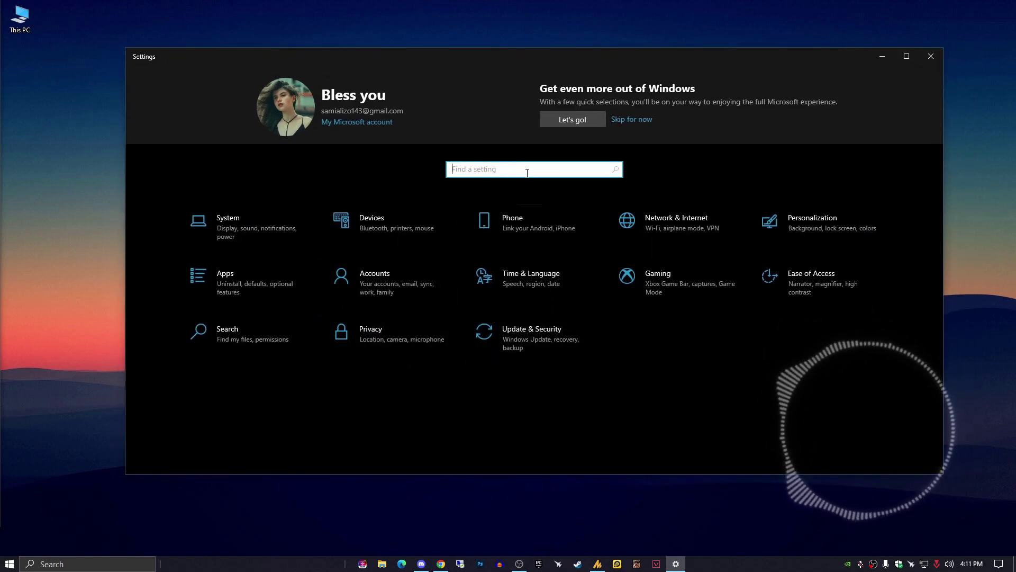
pyautogui.write('tr')
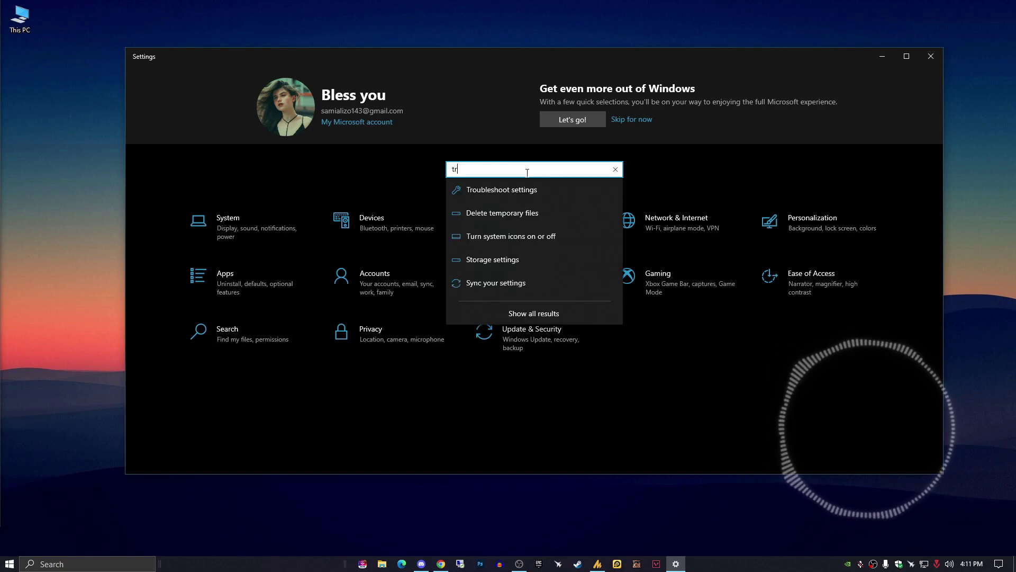
pyautogui.click(528, 189)
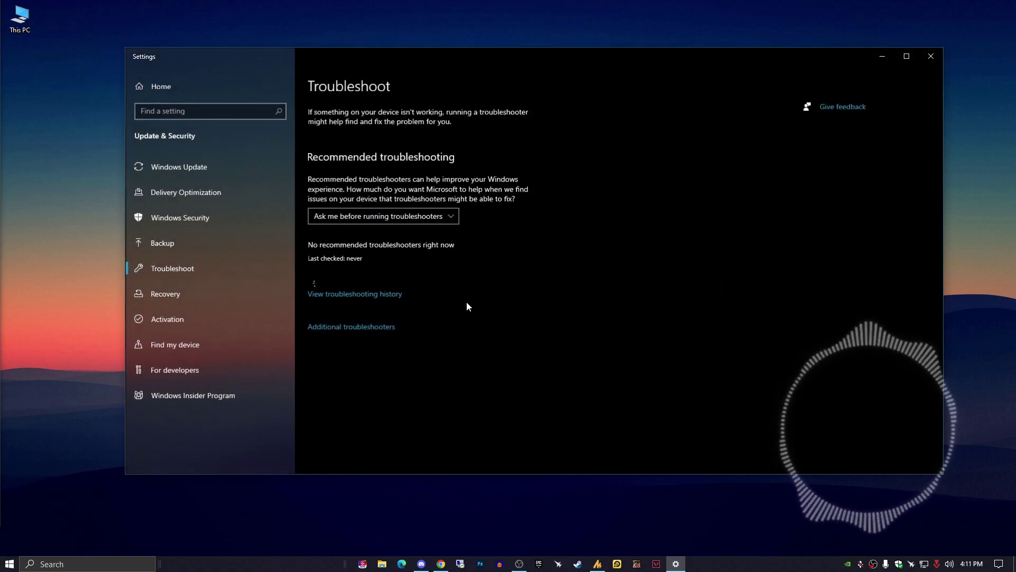
pyautogui.click(384, 329)
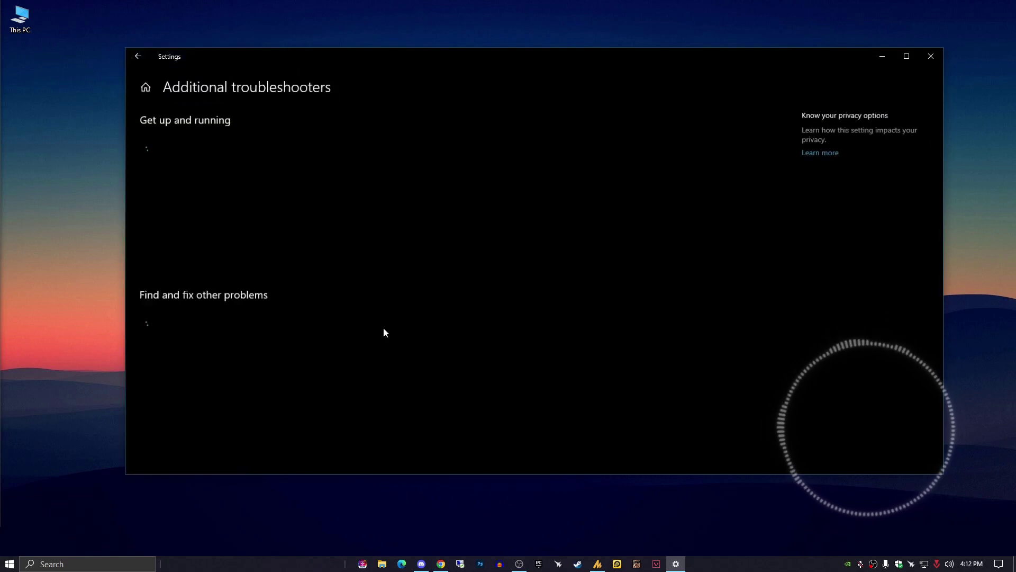
pyautogui.scroll(-6, 321, 294)
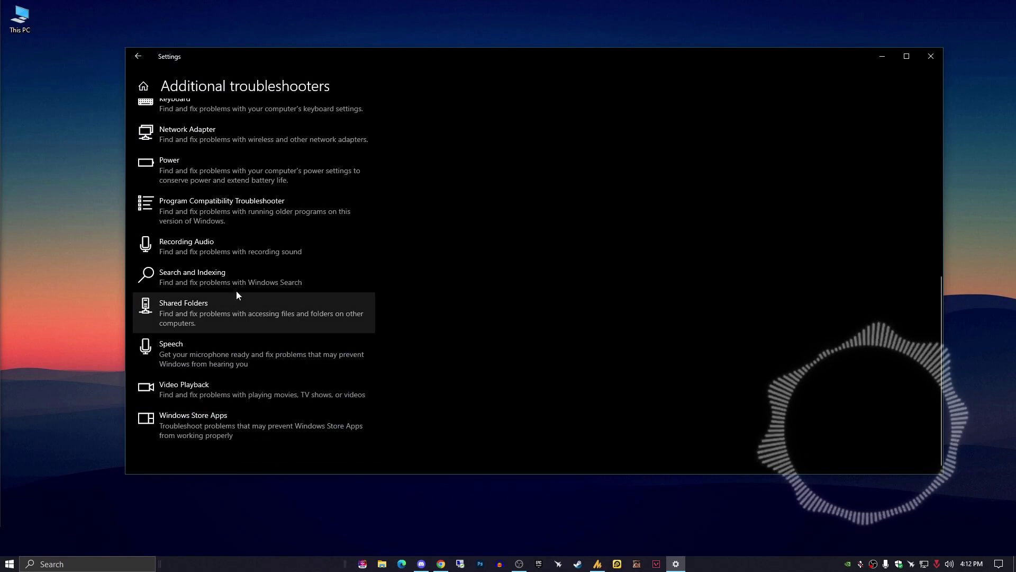
# - Run the Recording Audio troubleshooter on the DM30 USB Microphone, closing Settings; no problem found
pyautogui.click(226, 249)
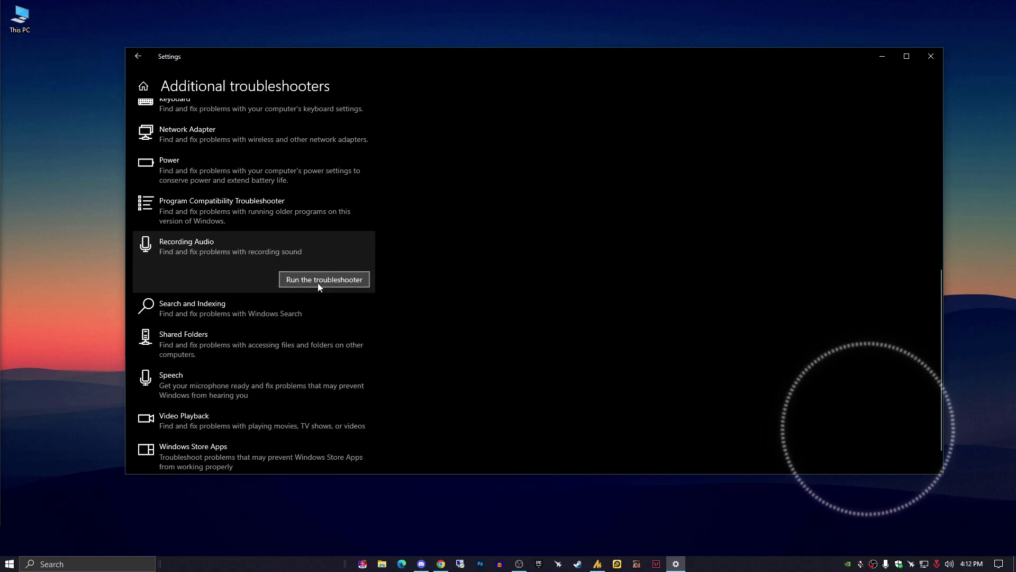
pyautogui.click(361, 274)
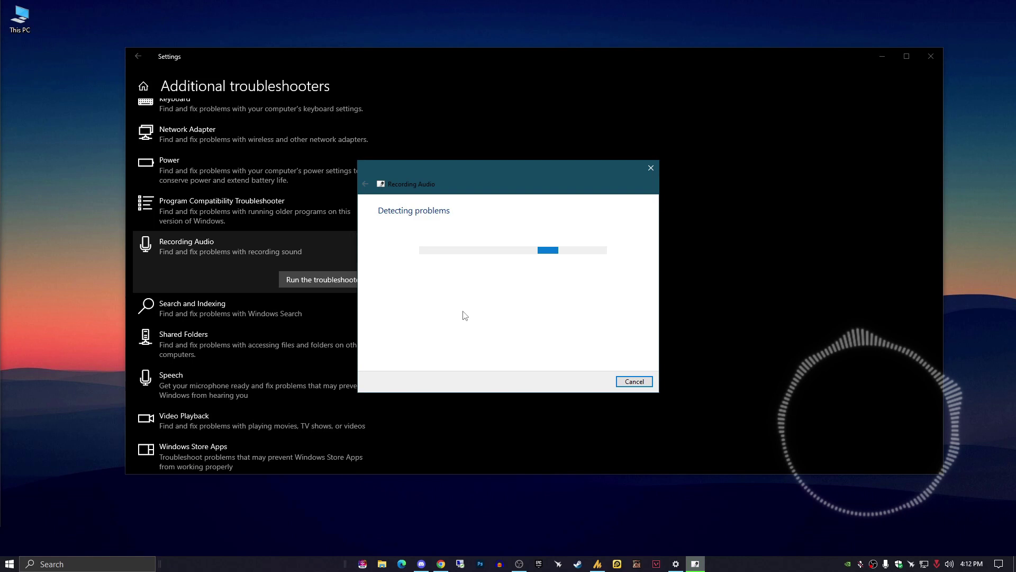
pyautogui.moveTo(479, 161); pyautogui.dragTo(504, 177)
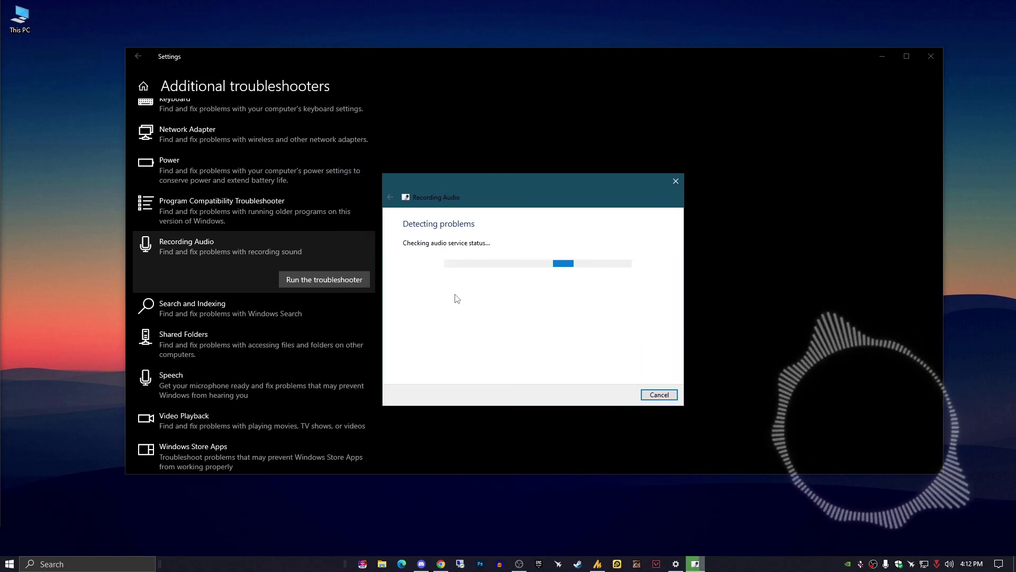
pyautogui.moveTo(489, 186); pyautogui.dragTo(511, 179)
pyautogui.click(930, 55)
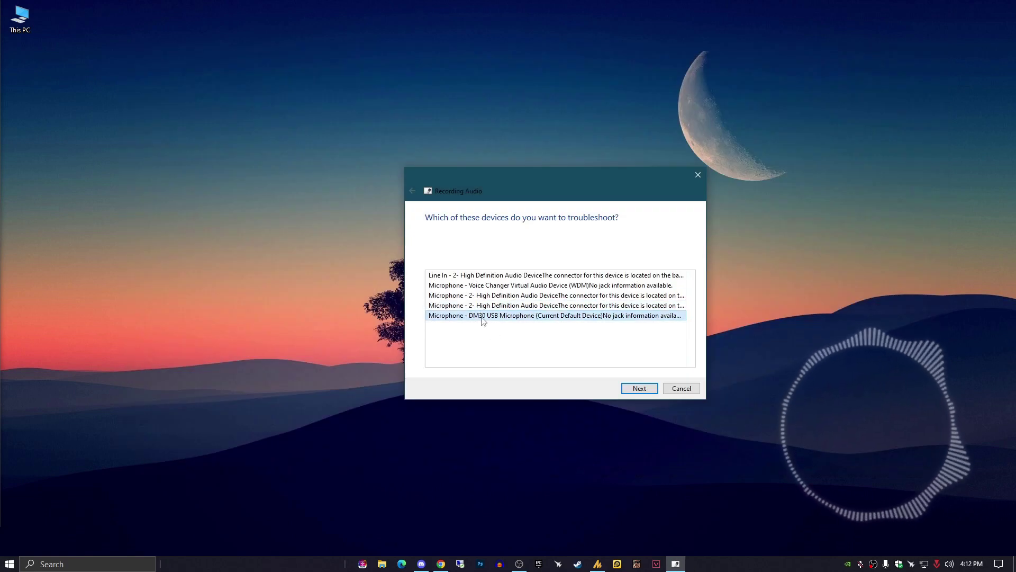
pyautogui.click(639, 389)
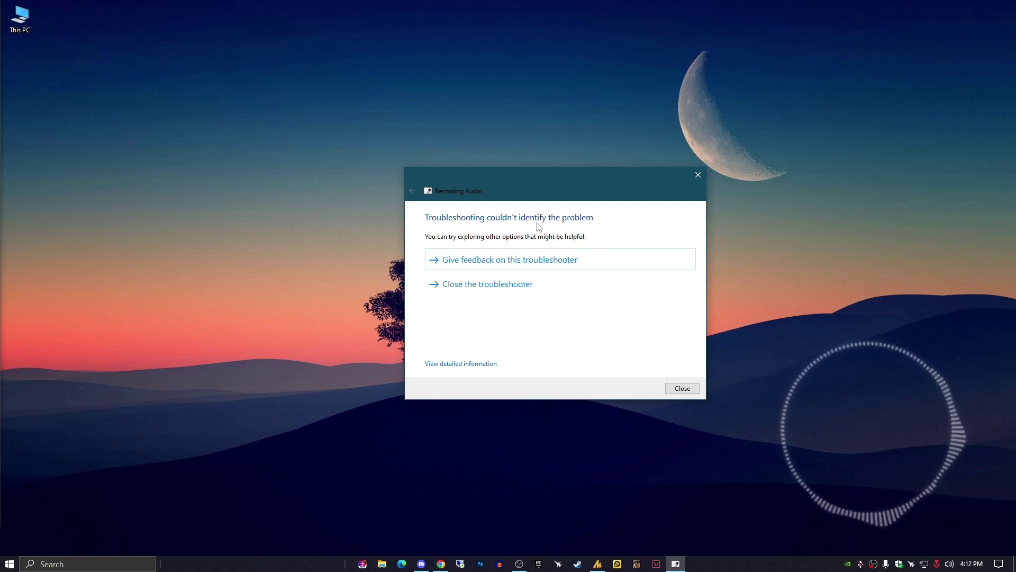
pyautogui.click(681, 388)
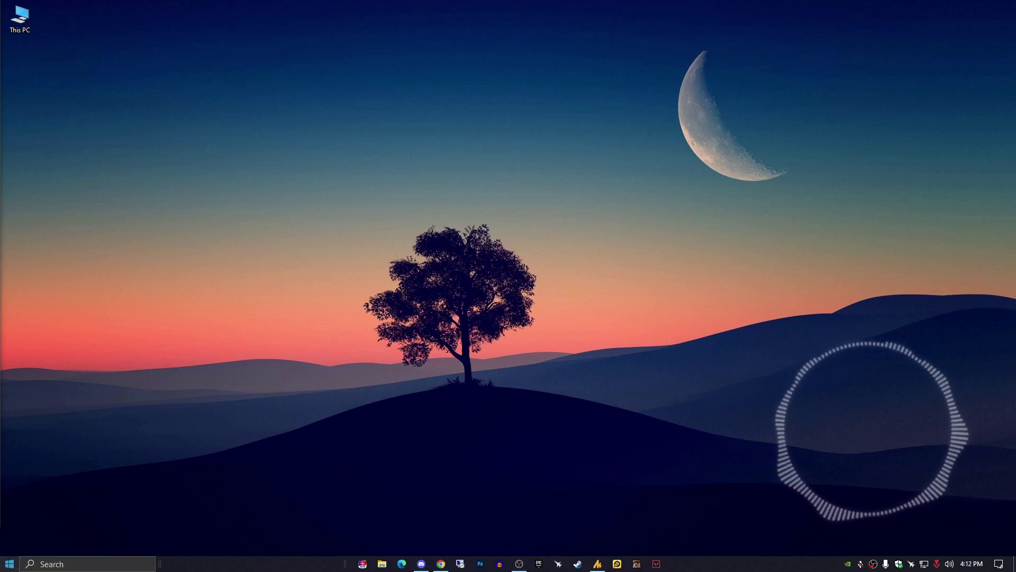
# - Open Control Panel via 'cont' search, then Hardware and Sound's Sound dialog on the Recording tab
pyautogui.click(10, 564)
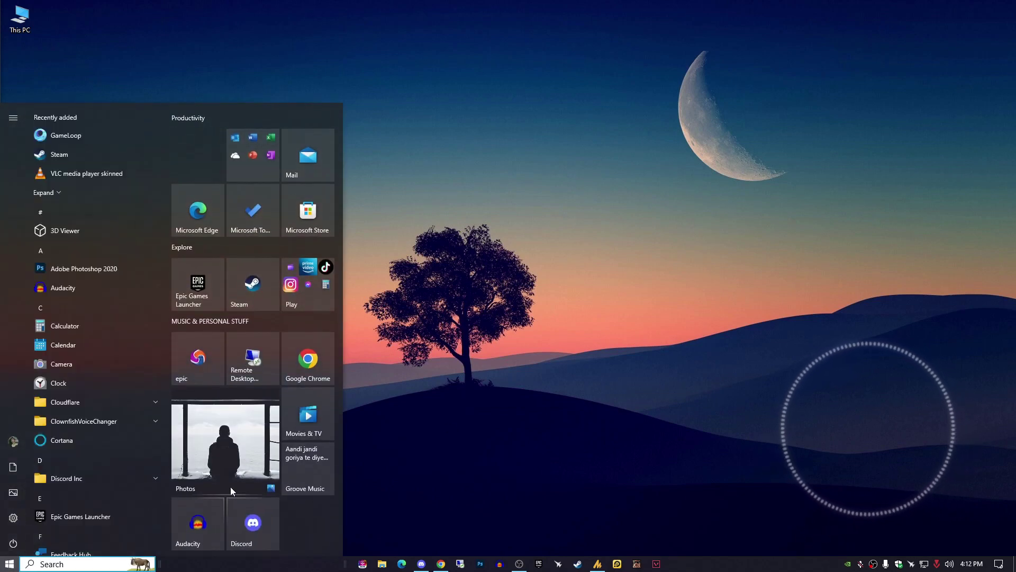
pyautogui.write('cont')
pyautogui.press('Return')
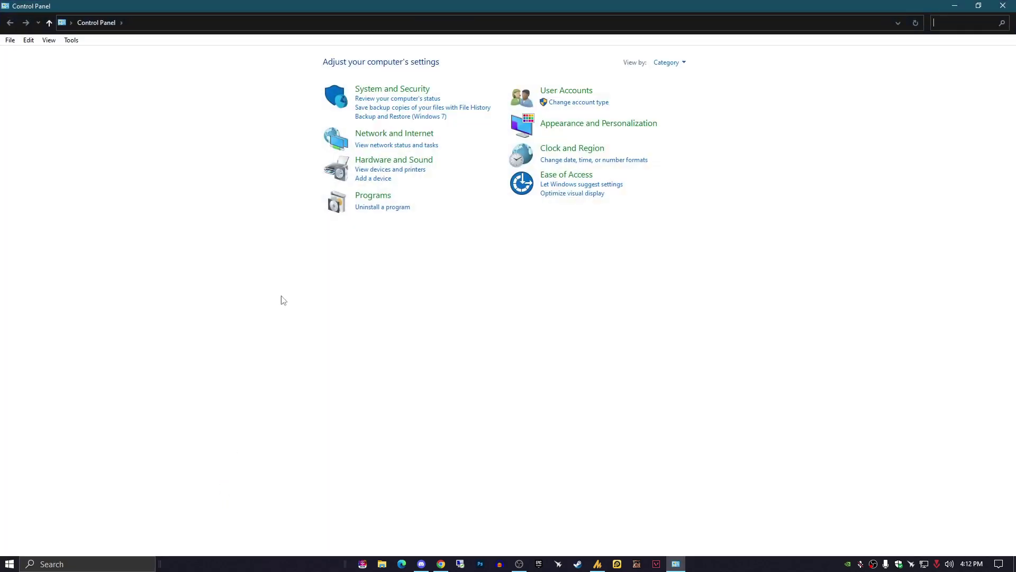
pyautogui.click(404, 161)
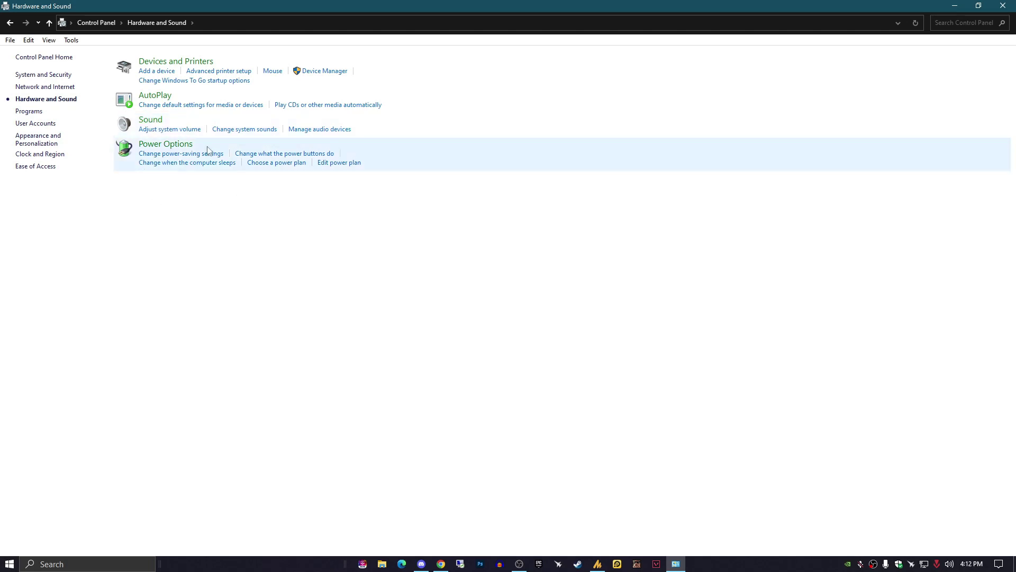
pyautogui.click(175, 134)
pyautogui.moveTo(208, 96); pyautogui.dragTo(525, 130)
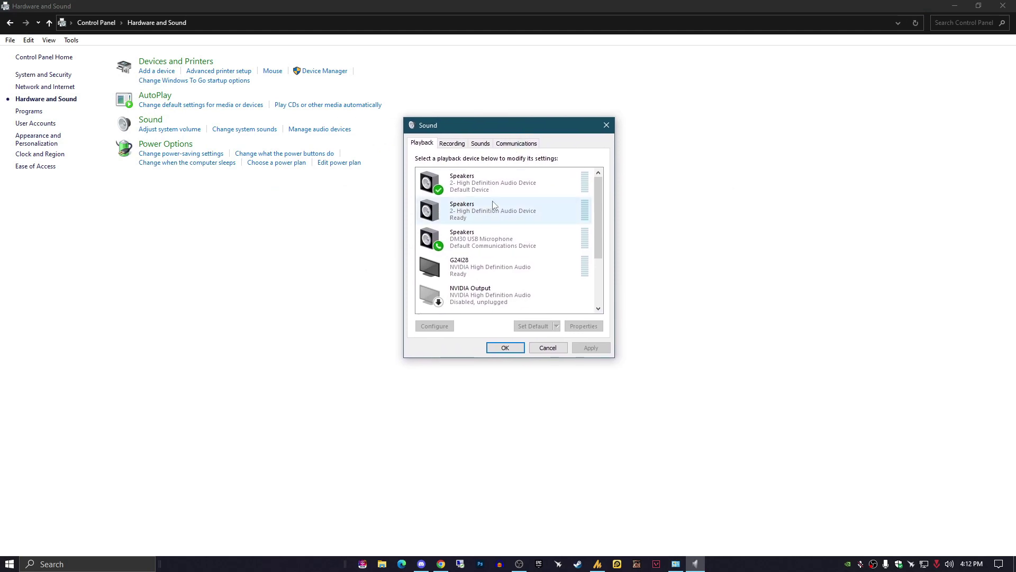
pyautogui.click(452, 148)
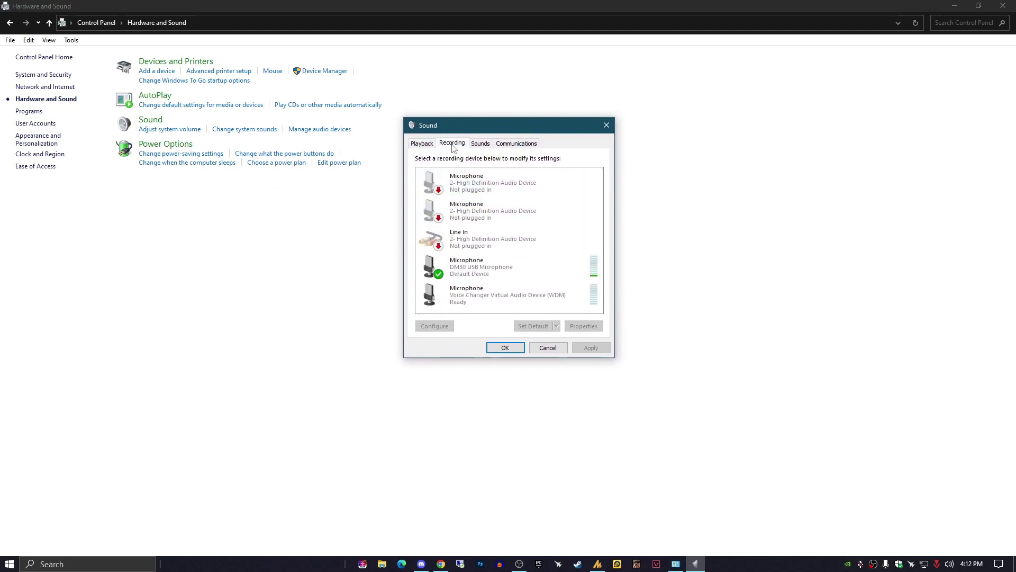
# - Uncheck 'Allow applications to take exclusive control' in the DM30 microphone's Advanced properties and apply
pyautogui.rightClick(481, 268)
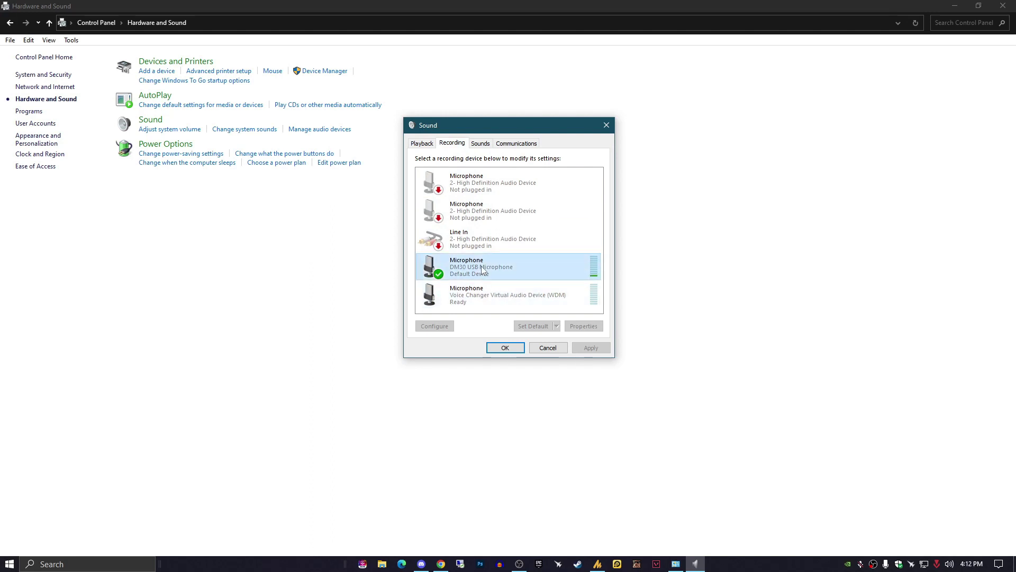
pyautogui.click(502, 327)
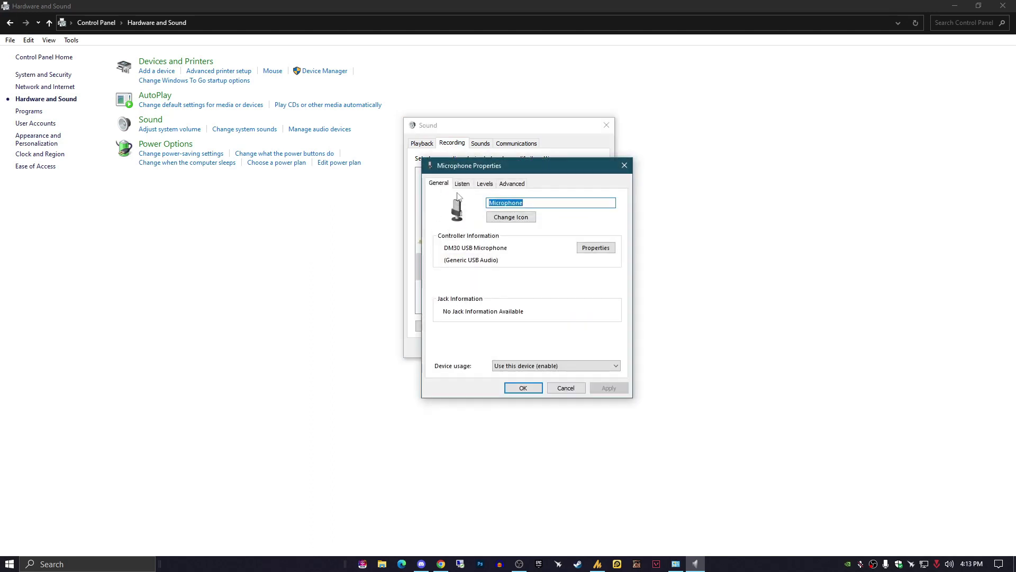
pyautogui.click(483, 184)
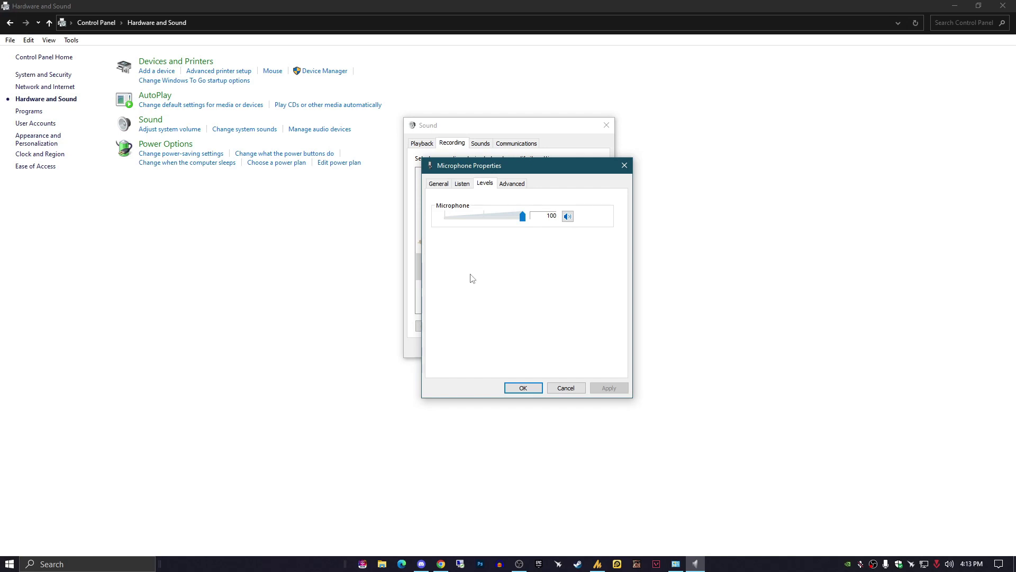
pyautogui.click(519, 188)
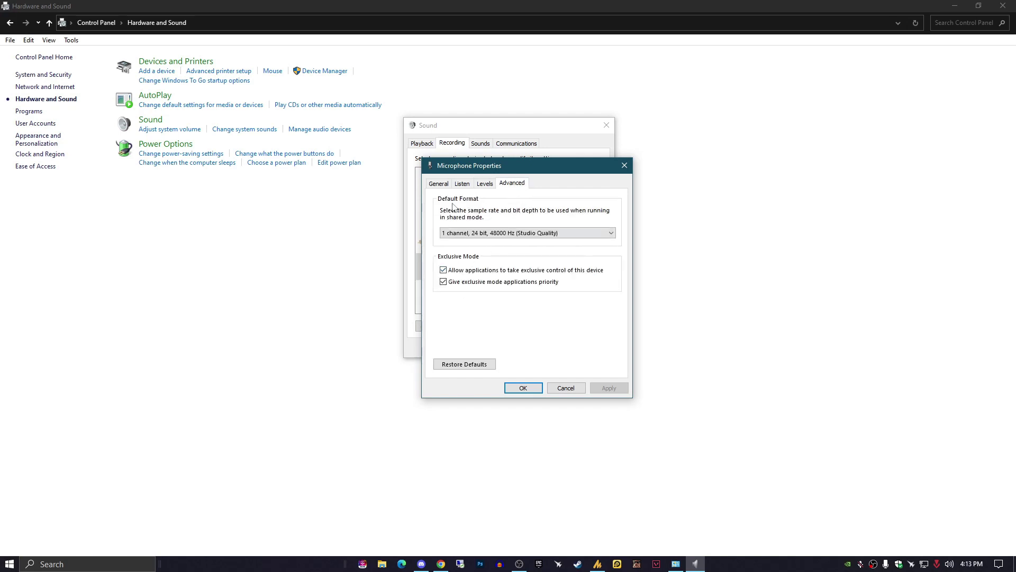
pyautogui.moveTo(473, 170); pyautogui.dragTo(572, 144)
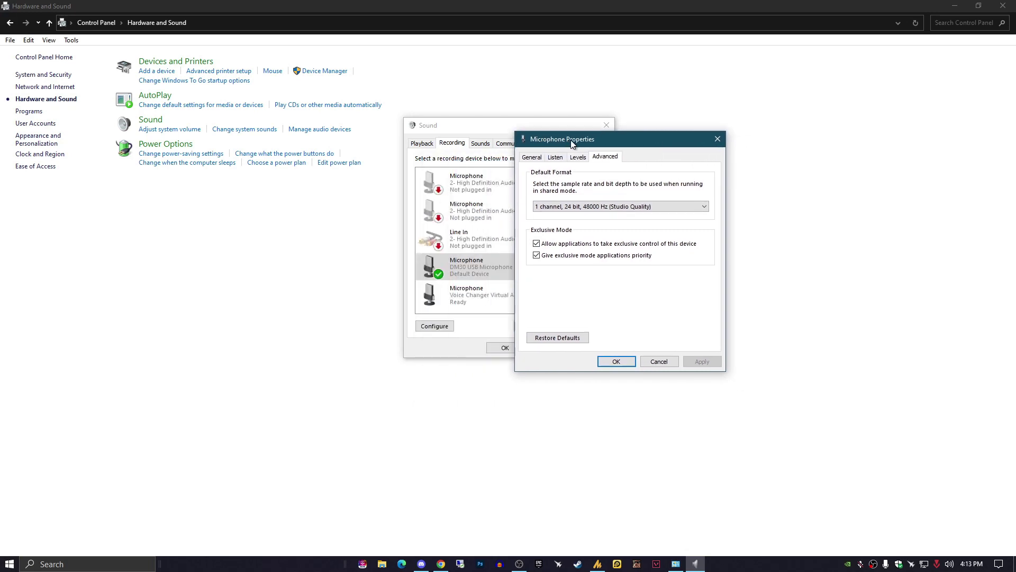
pyautogui.click(537, 244)
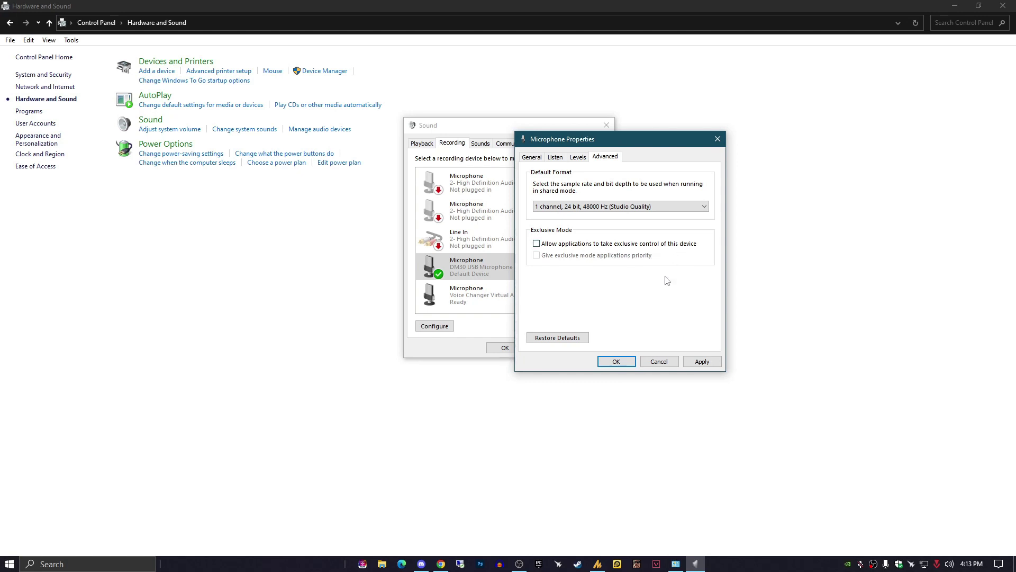
pyautogui.click(702, 361)
# - Close the microphone properties, set Communications activity to 'Do nothing', apply, and close Sound
pyautogui.click(619, 363)
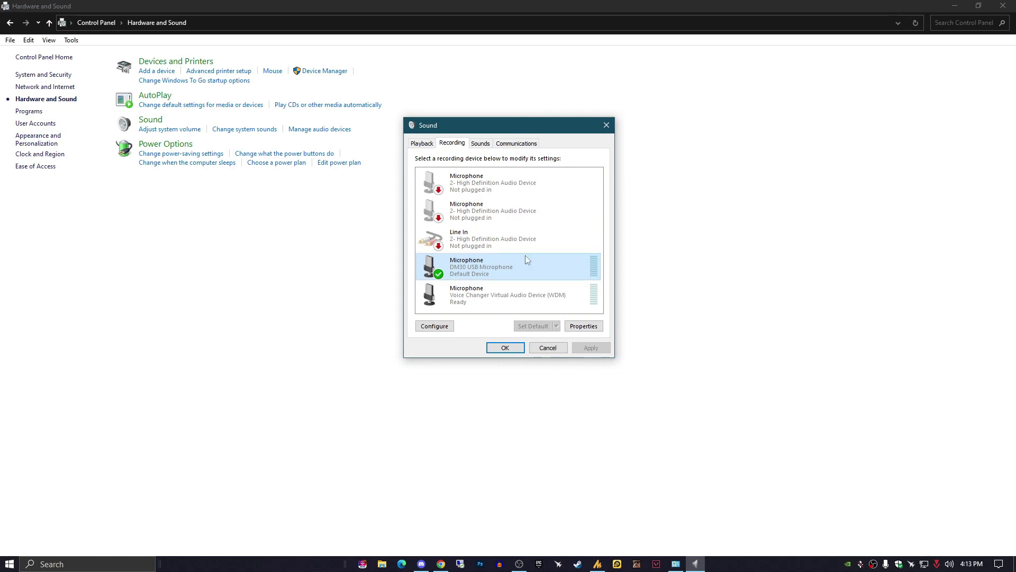
pyautogui.click(517, 146)
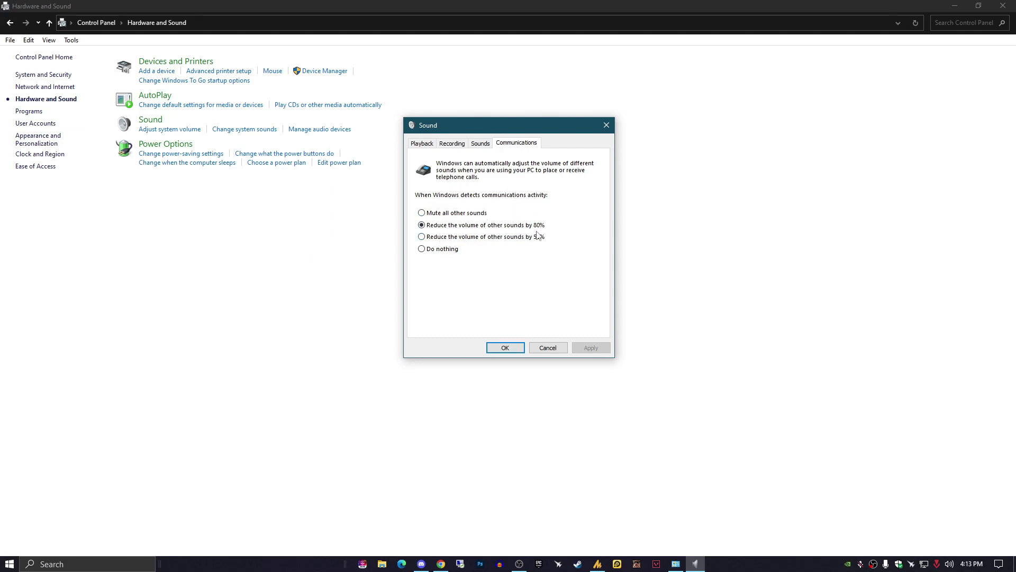
pyautogui.click(445, 250)
pyautogui.click(593, 348)
pyautogui.click(506, 348)
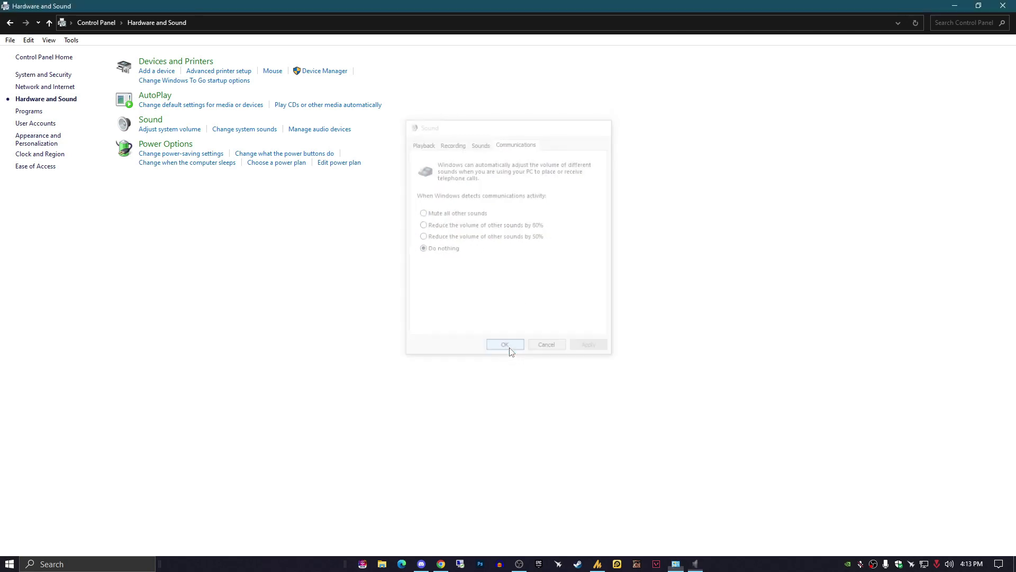
pyautogui.click(150, 119)
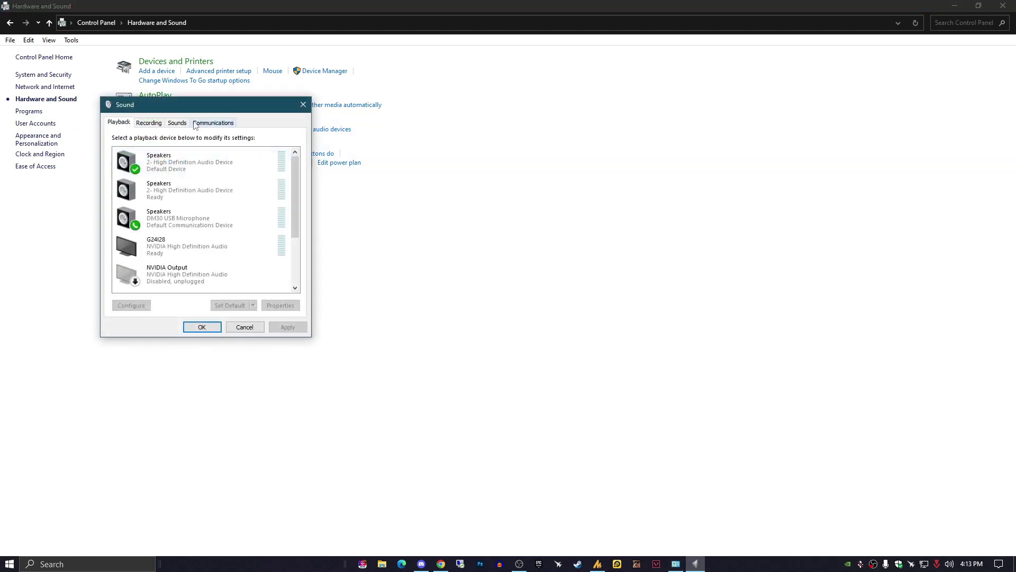
pyautogui.click(149, 123)
pyautogui.moveTo(192, 108); pyautogui.dragTo(320, 88)
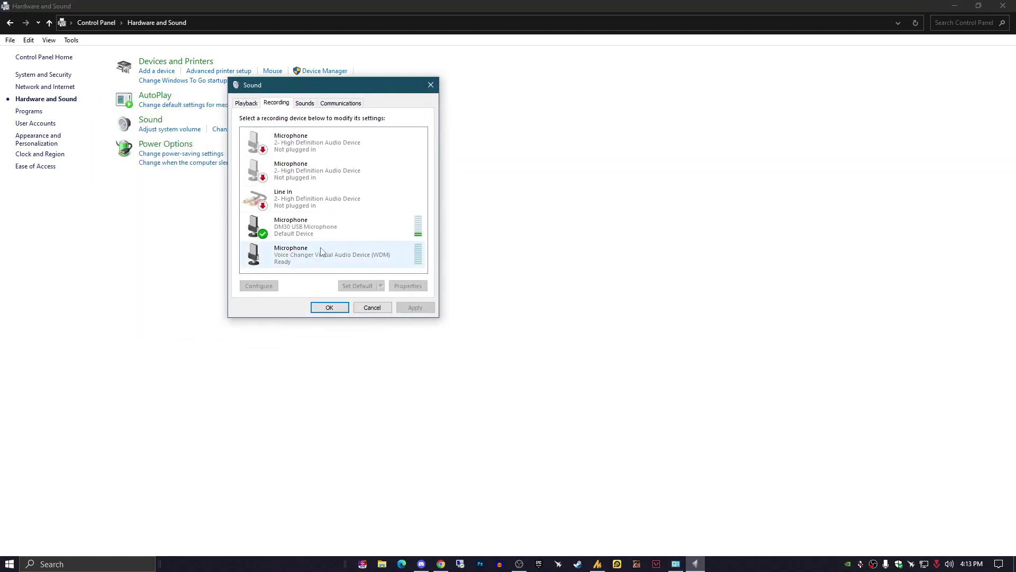
pyautogui.click(319, 228)
pyautogui.rightClick(319, 228)
pyautogui.click(350, 292)
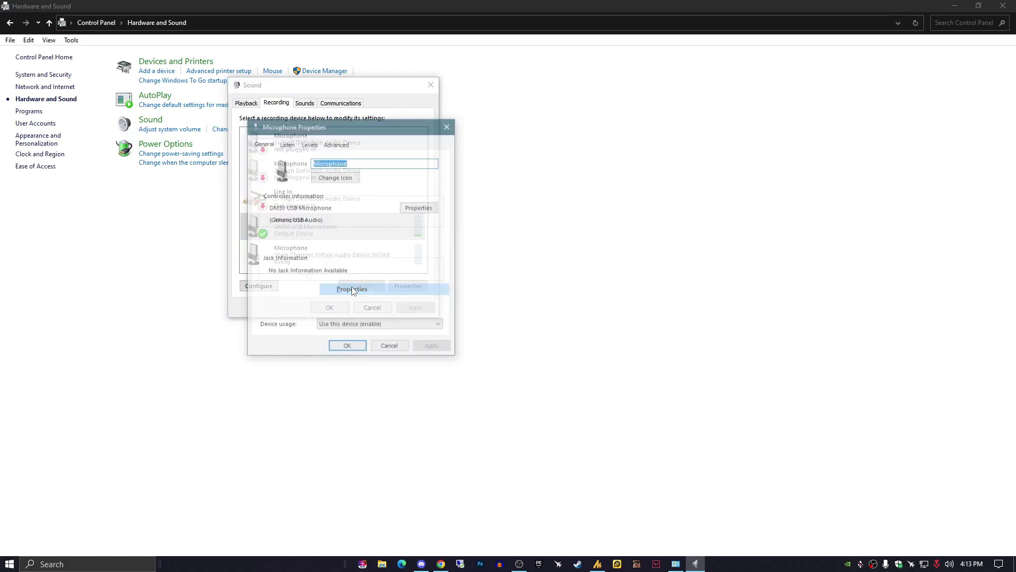
pyautogui.click(291, 146)
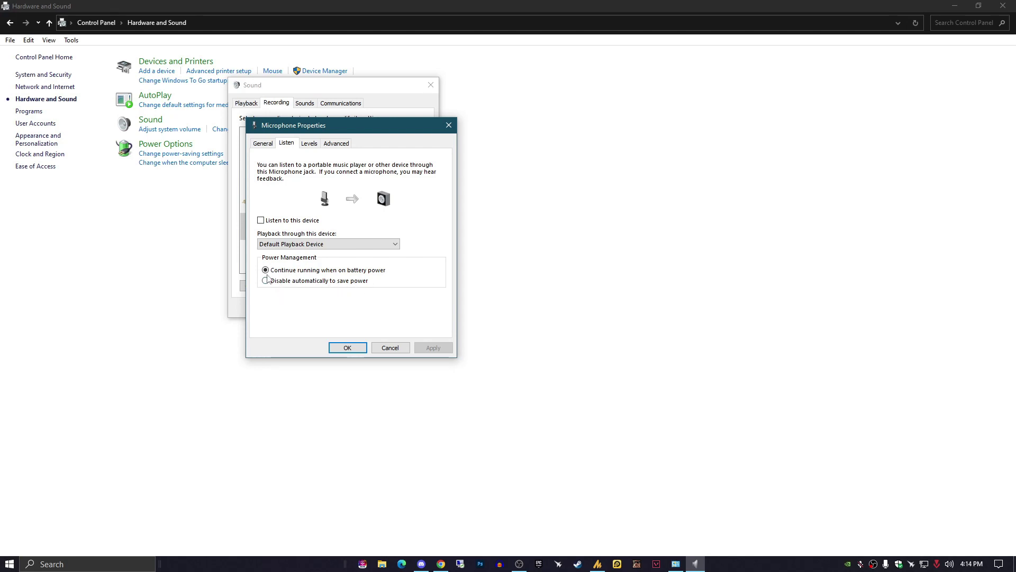
pyautogui.click(348, 348)
pyautogui.click(331, 309)
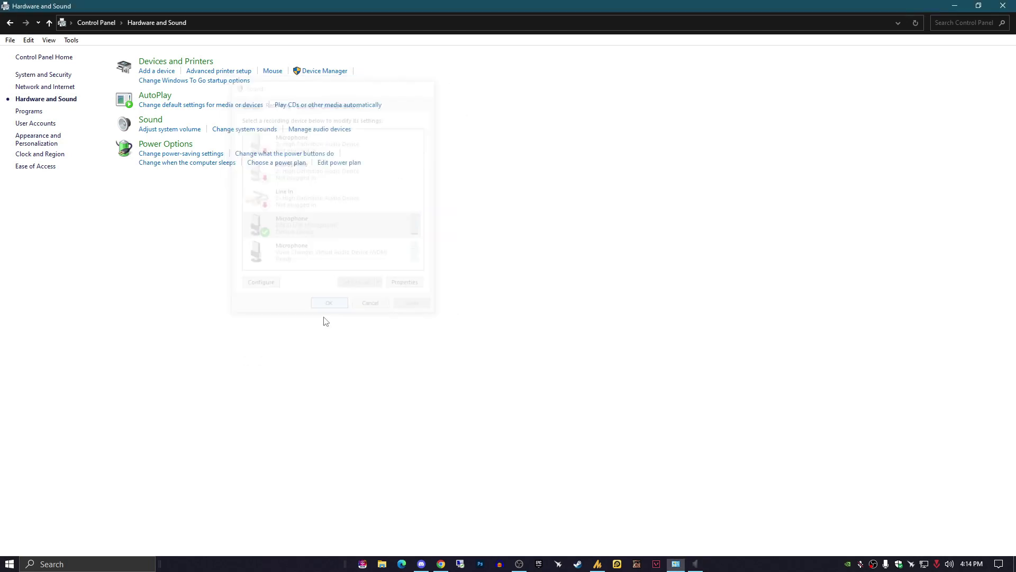
# - Open Power Options showing the High performance plan selected, then minimize the window
pyautogui.click(167, 153)
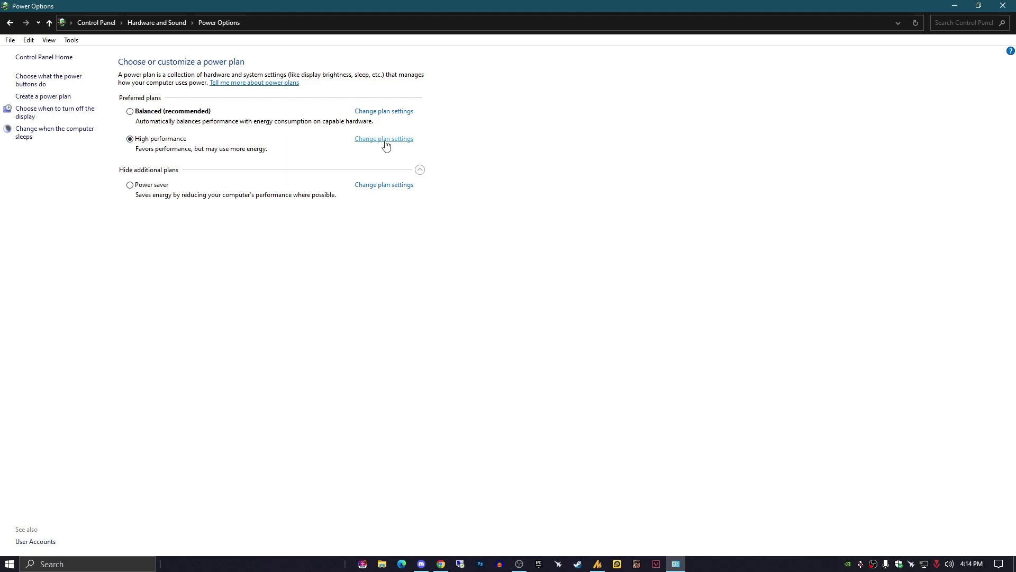
pyautogui.click(954, 7)
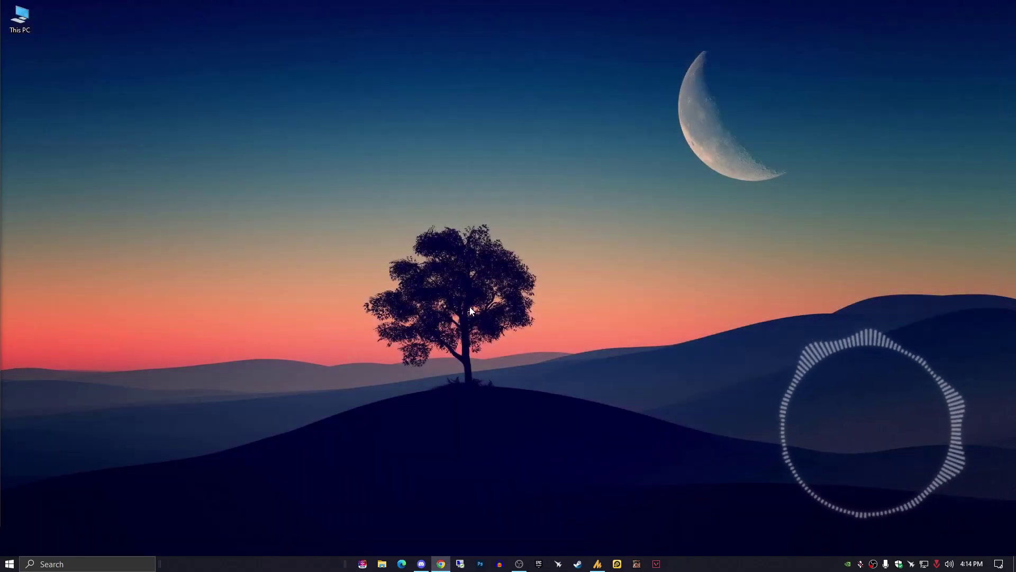